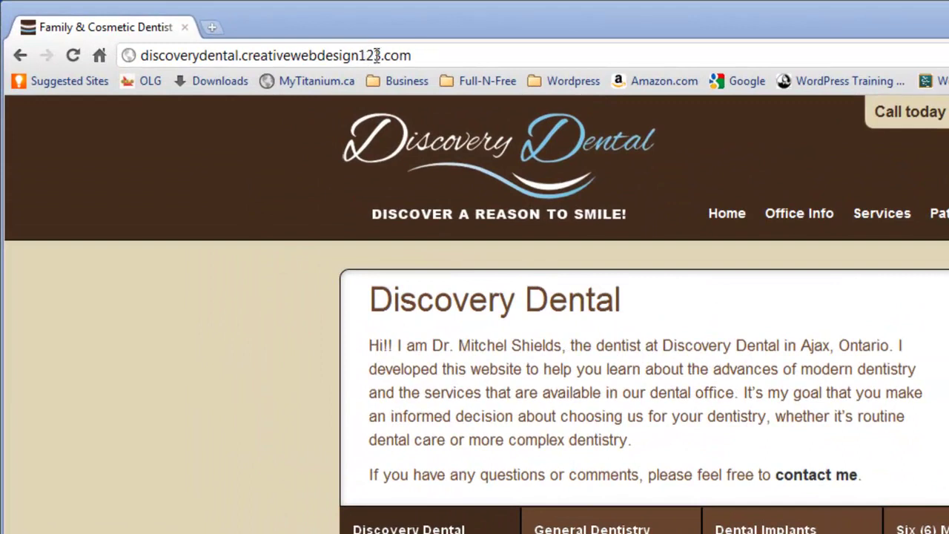
- Open the WordPress admin login page at discoverydental.creativewebdesign123.com/wp-admin
left_click(421, 54)
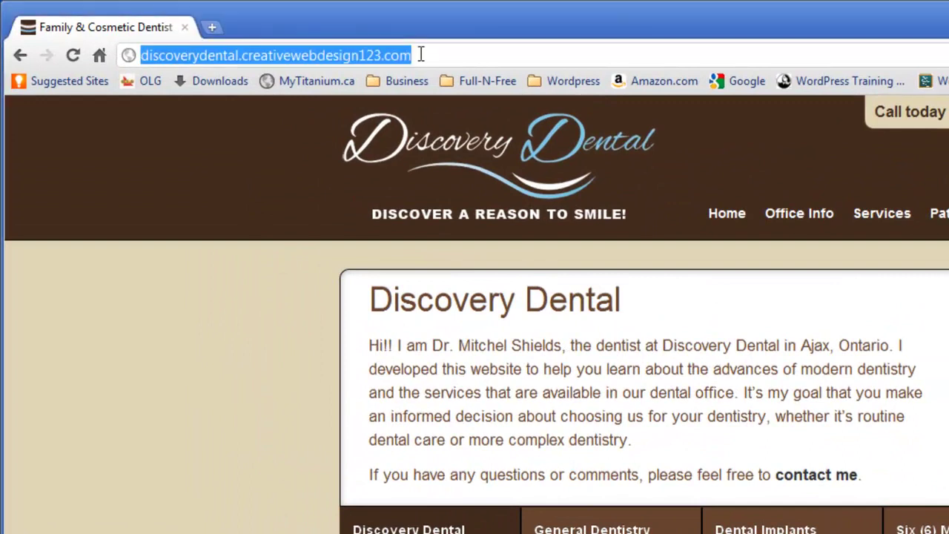
left_click(421, 54)
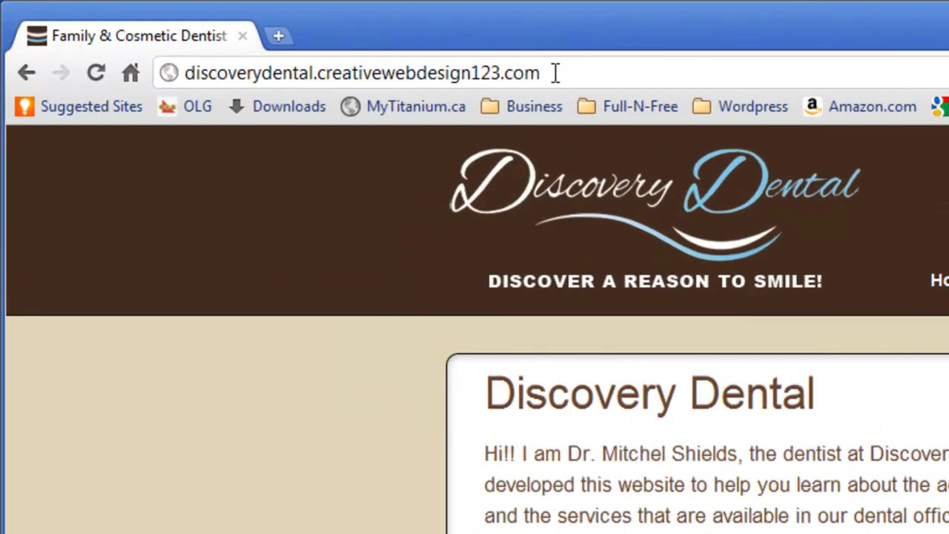
type("/")
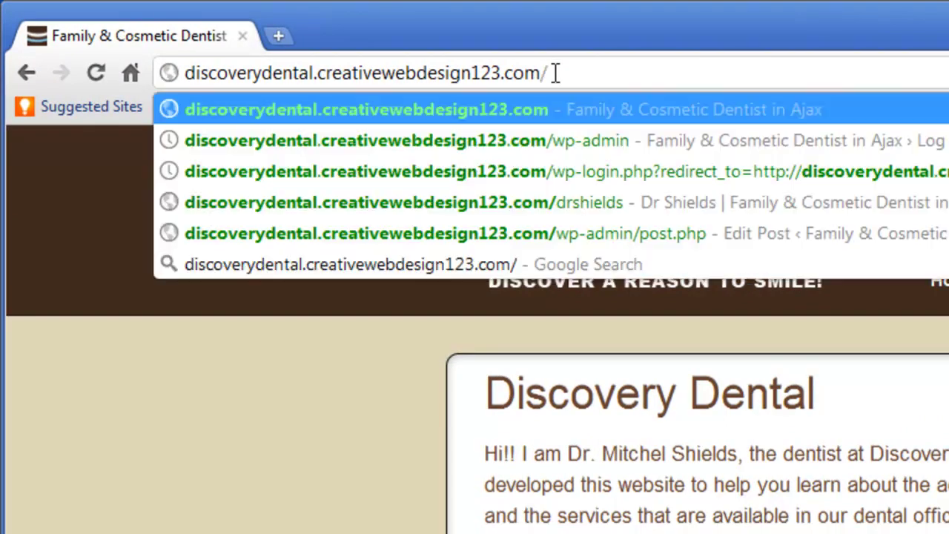
type("wp-ad")
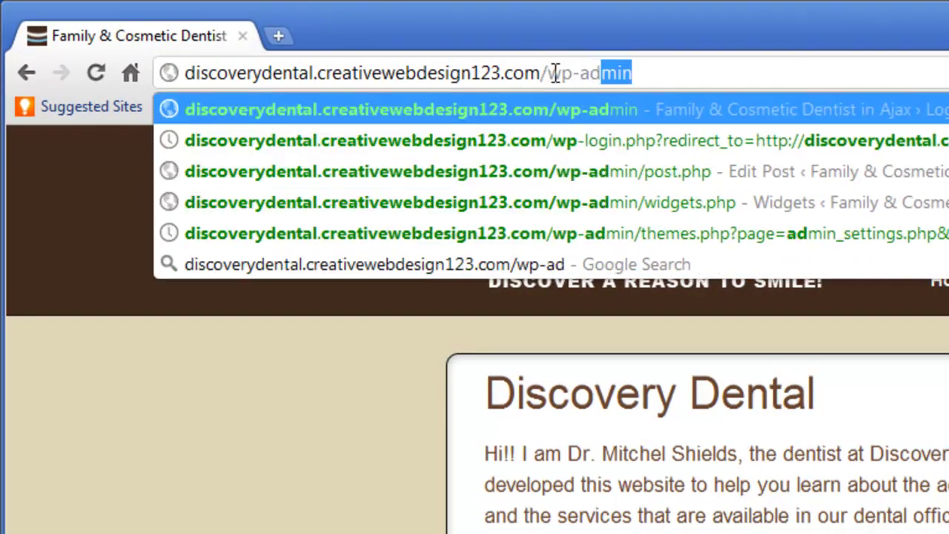
type("min")
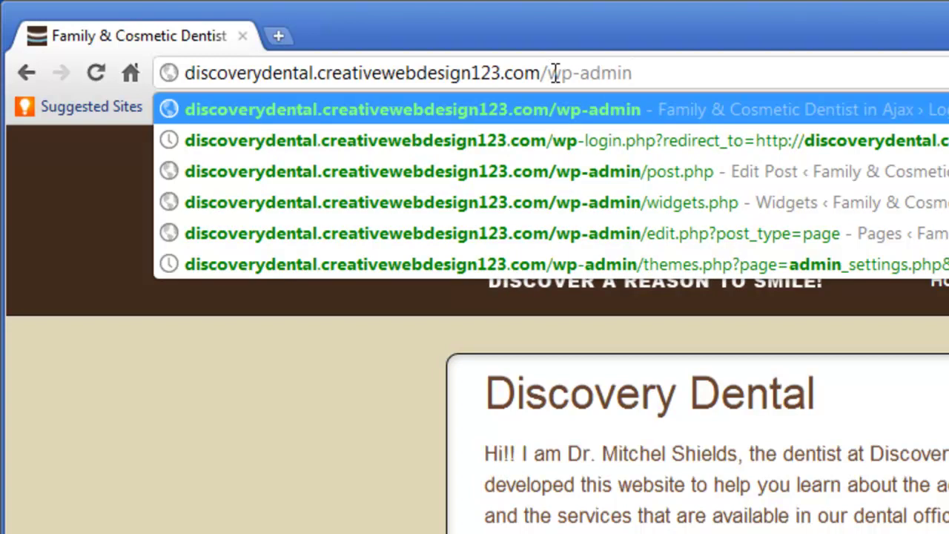
key("Return")
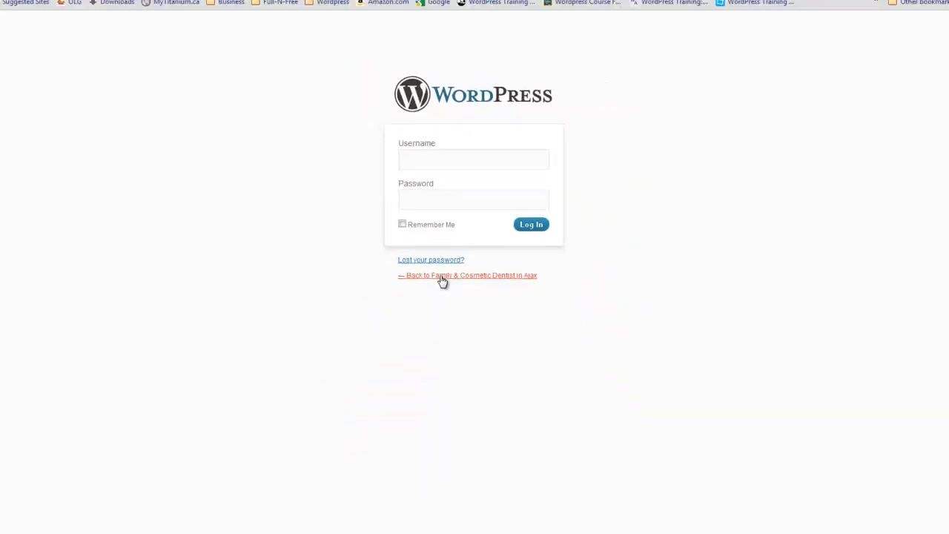
- Check where the login page's back-to-site and lost-password links lead
left_click(443, 280)
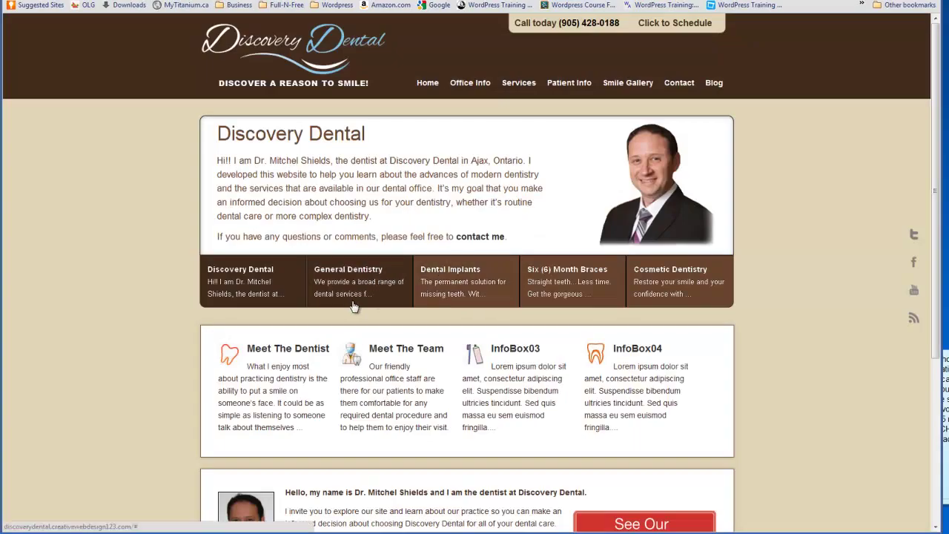
key("alt+Left")
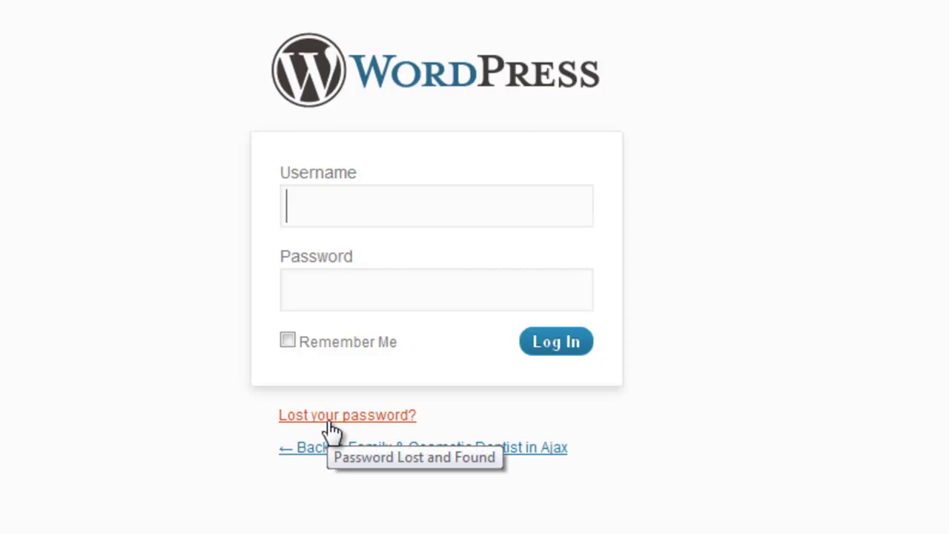
left_click(331, 422)
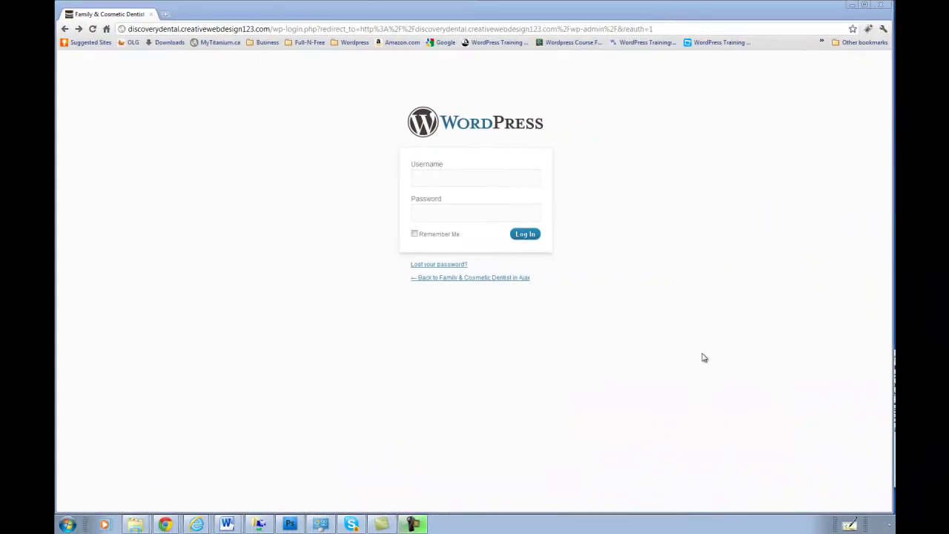
- Log in to WordPress with the saved username wptoronto and the account password, leaving Remember Me off
left_click(425, 179)
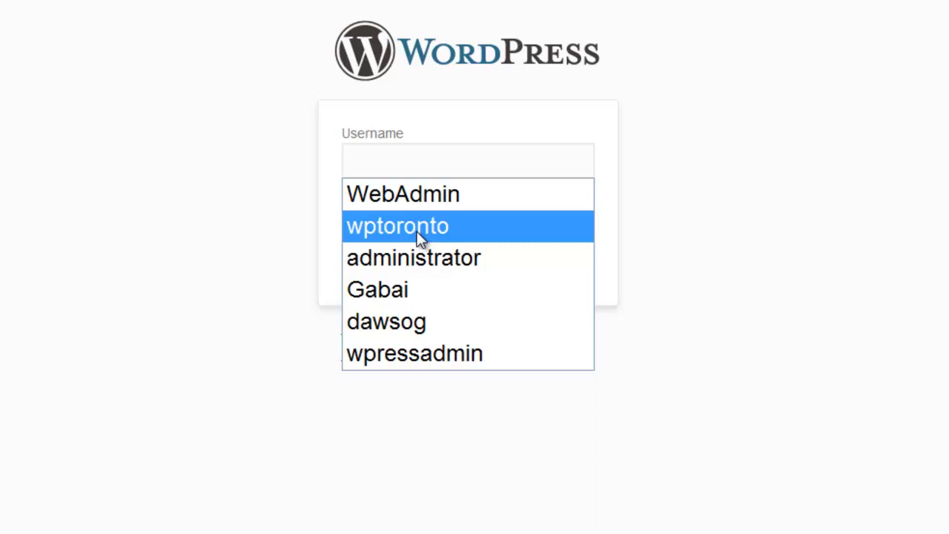
left_click(417, 231)
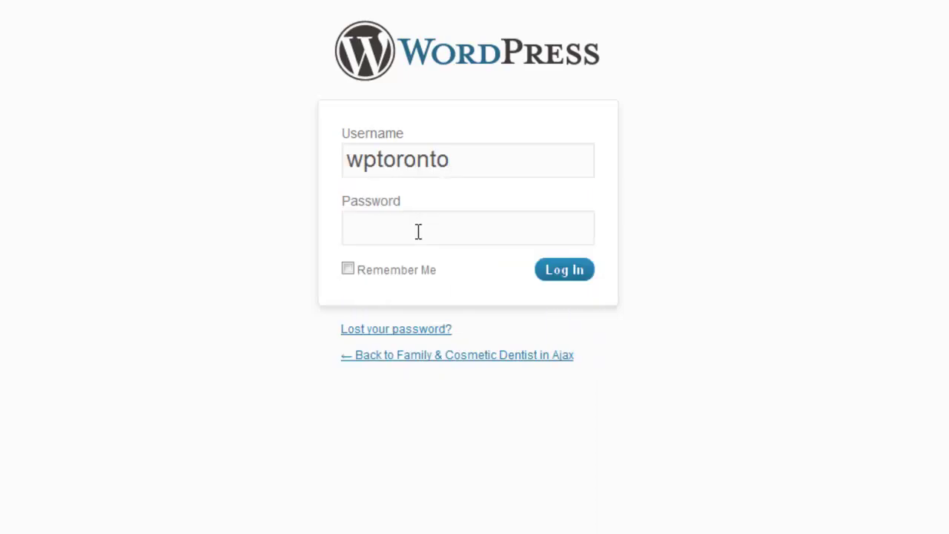
left_click(418, 232)
right_click(350, 222)
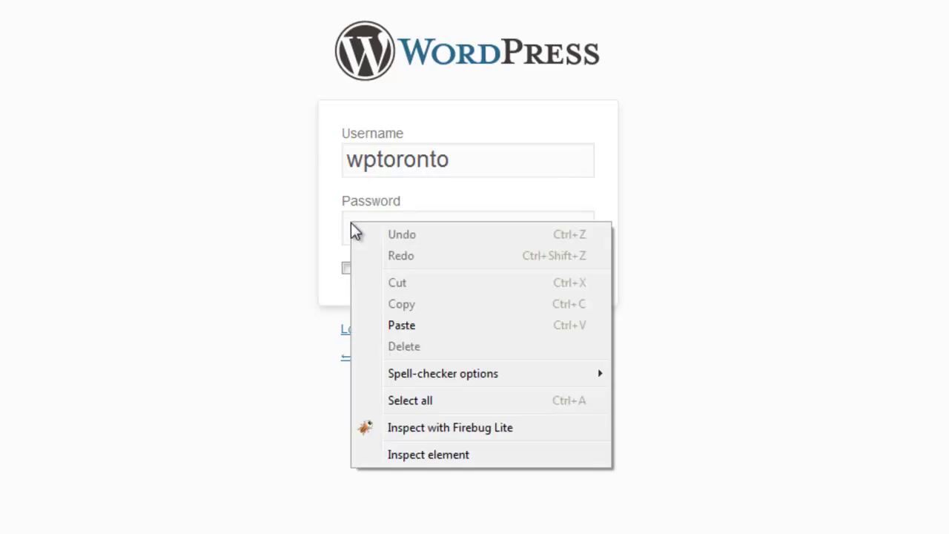
left_click(437, 332)
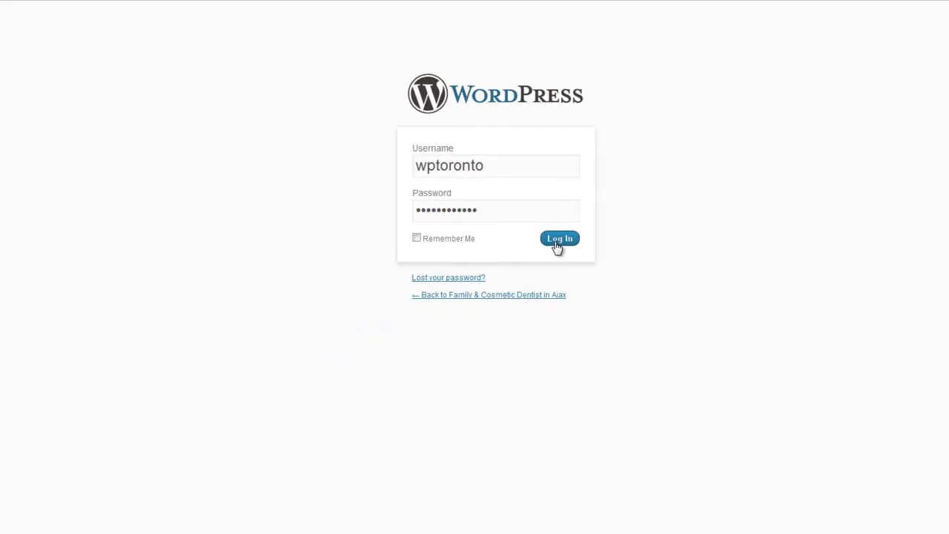
left_click(416, 238)
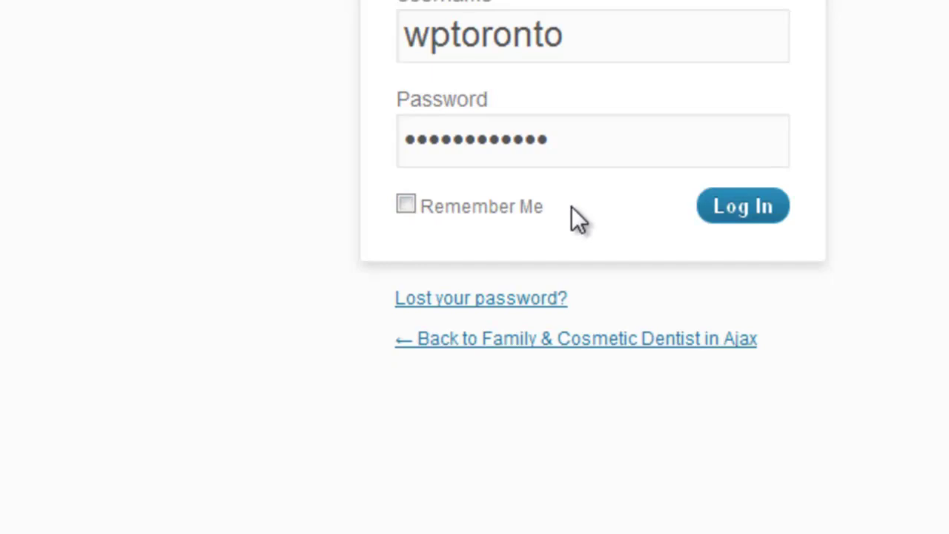
left_click(751, 217)
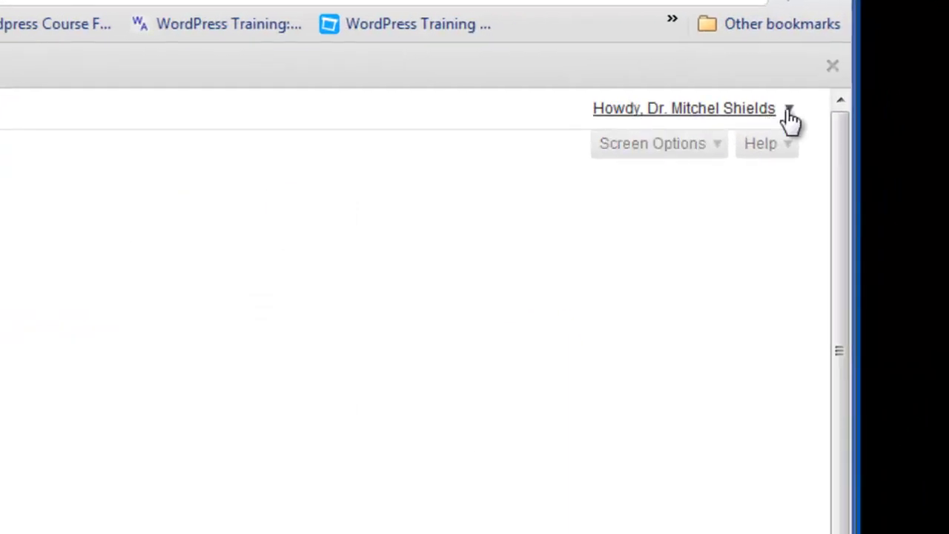
- Log out of the WordPress account
left_click(789, 115)
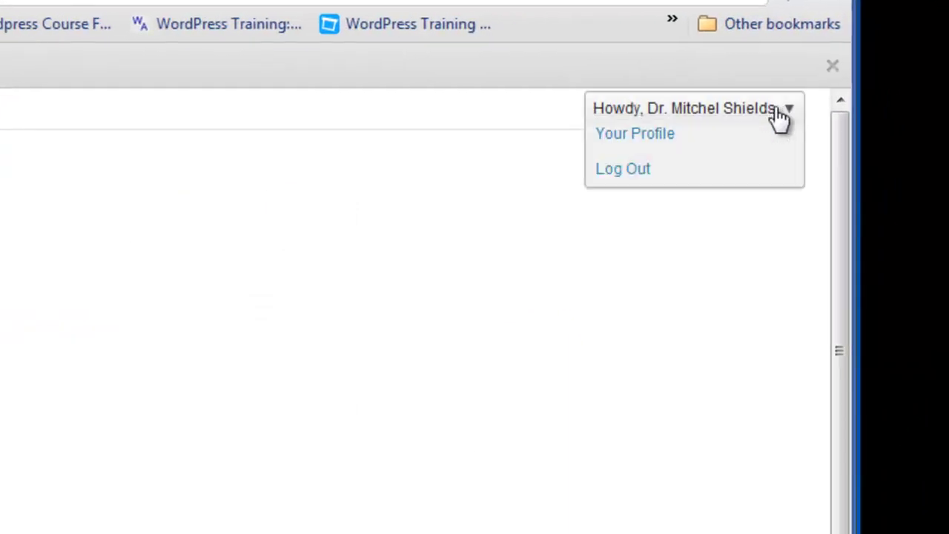
left_click(672, 177)
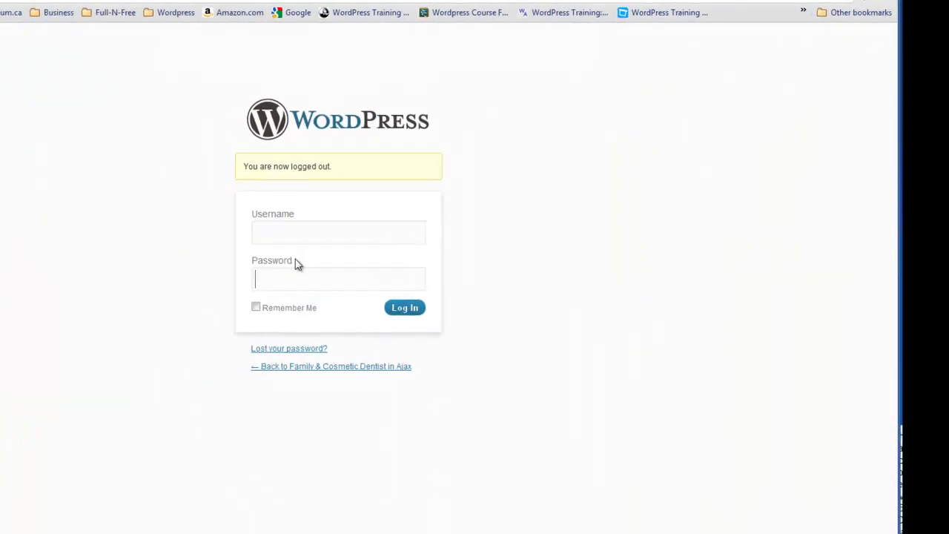
- Fill in the saved username wptoronto on the login form
left_click(282, 234)
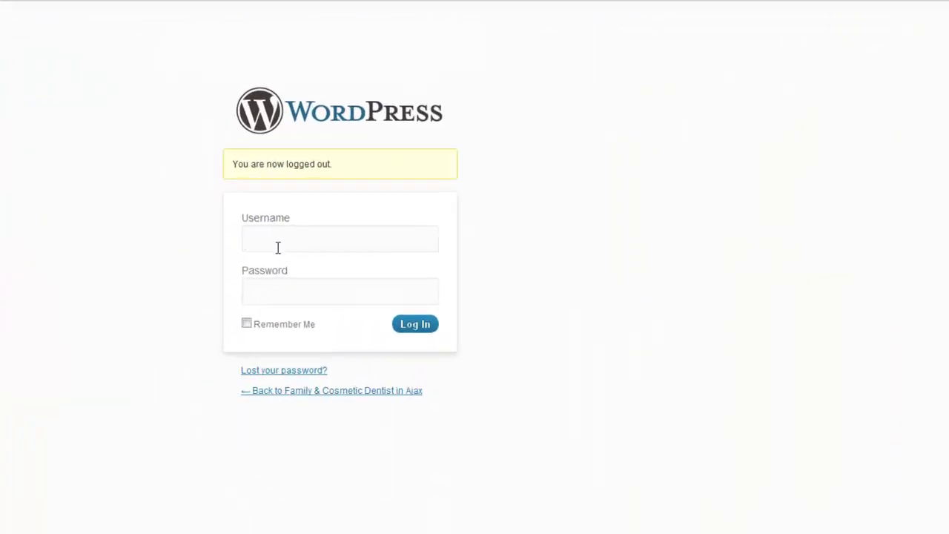
type("Wp")
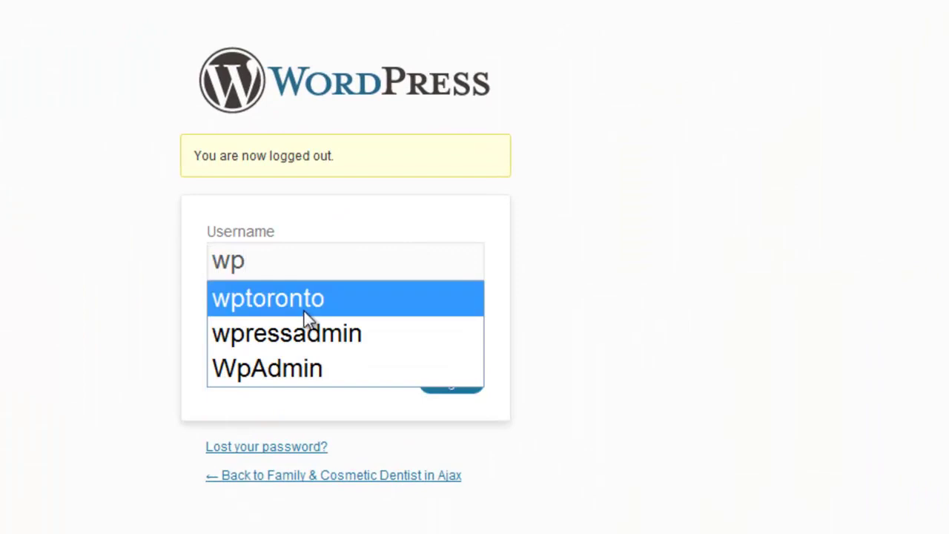
left_click(300, 310)
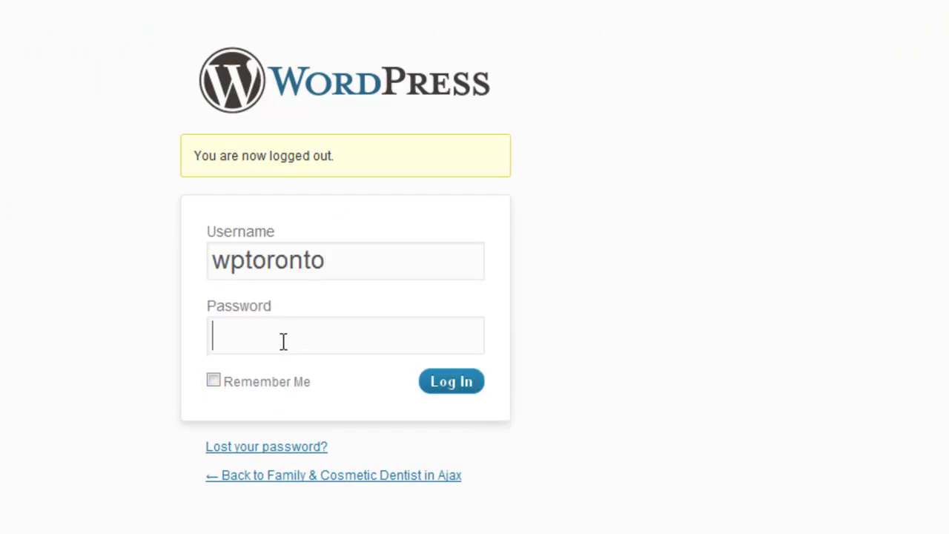
- Try to log in with an altered version of the account password
right_click(281, 347)
left_click(357, 455)
key("BackSpace")
key("Left")
key("Left")
key("Left")
key("Left")
key("Left")
key("BackSpace")
left_click(319, 337)
left_click(448, 397)
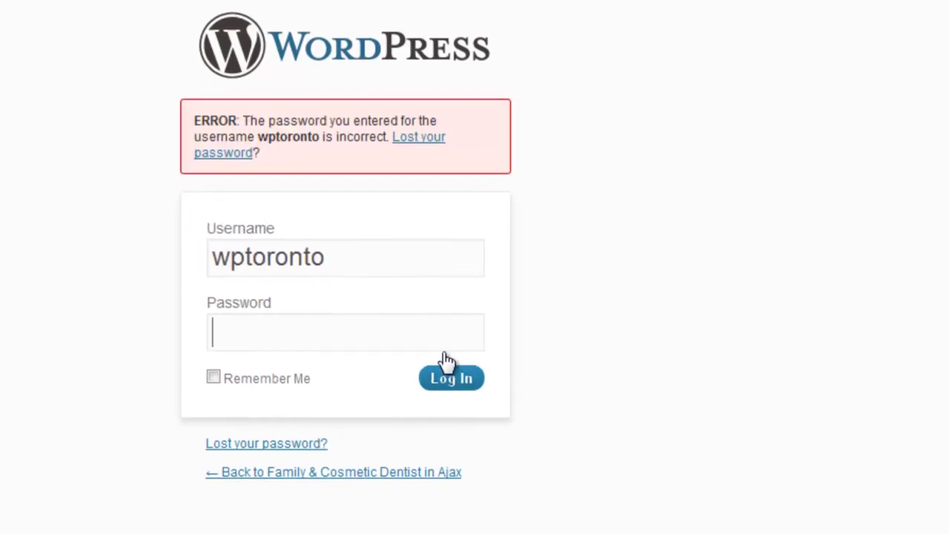
- Log in with the unaltered account password and decline saving it in the browser for this site
scroll(445, 356, "up", 1)
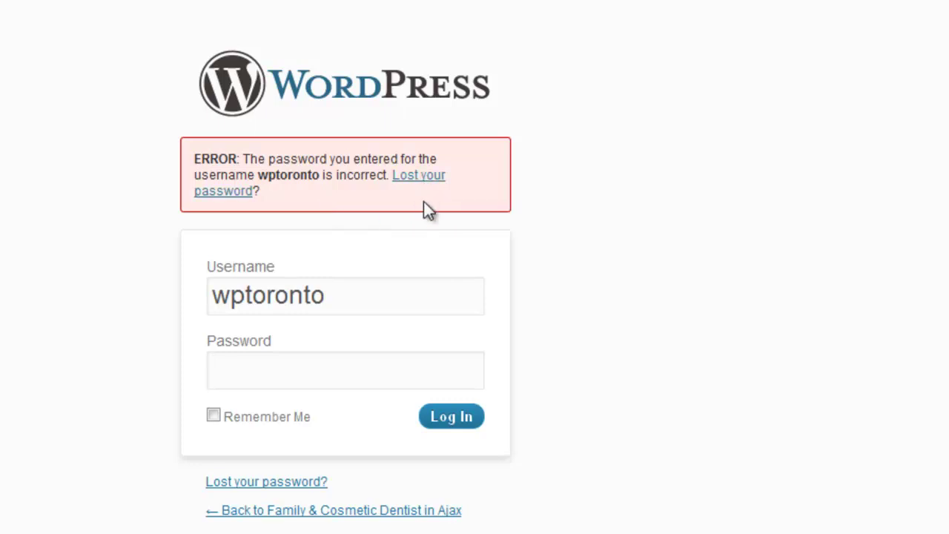
right_click(245, 375)
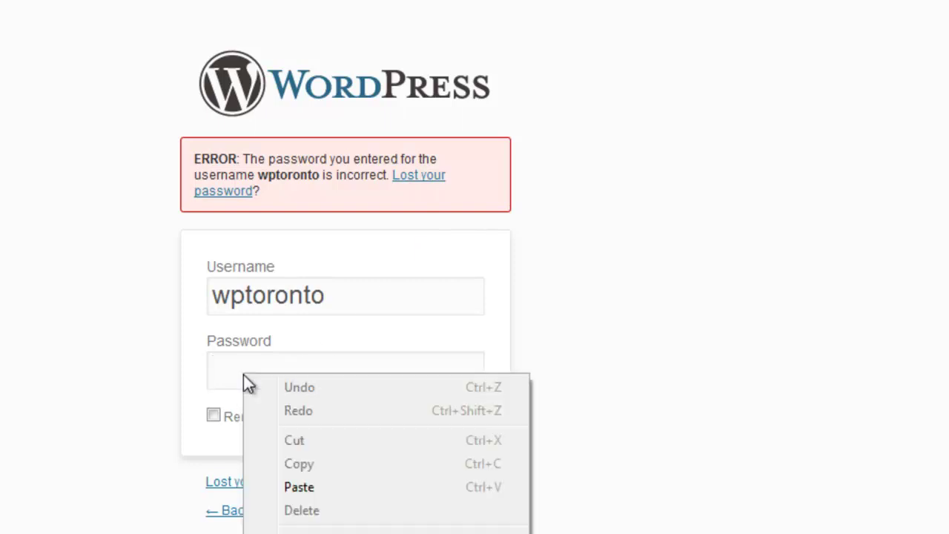
left_click(320, 485)
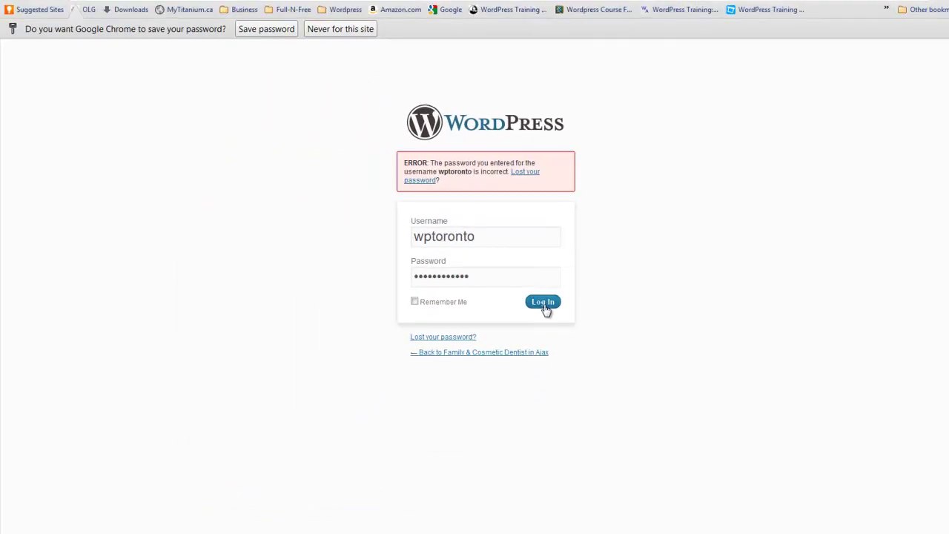
left_click(543, 304)
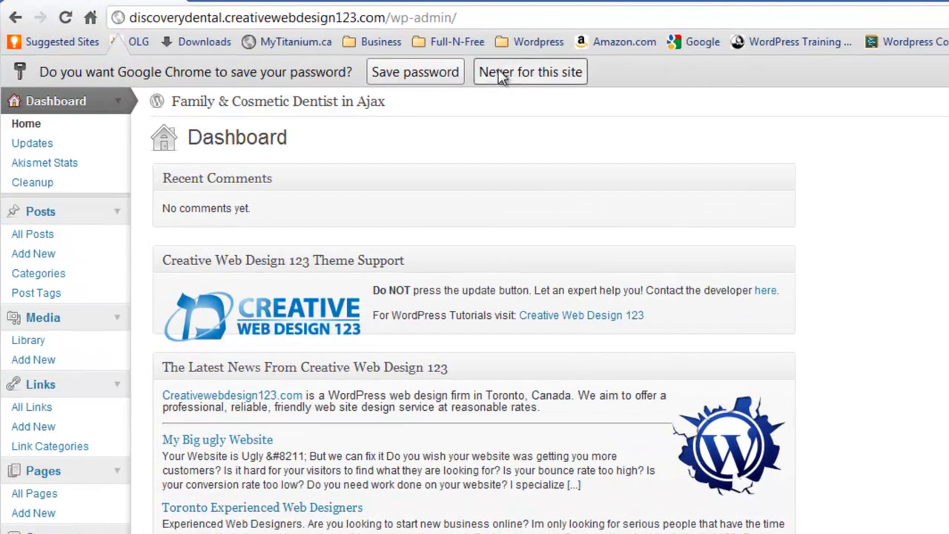
left_click(506, 73)
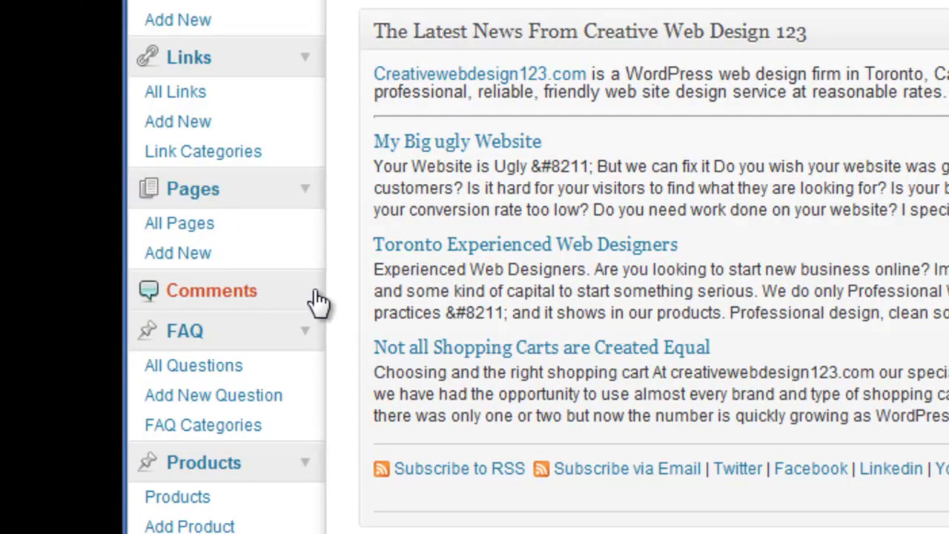
- Open Comments and collapse the Products, Info Boxes, Pricing Block and Theme Options sections of the admin navigation
left_click(319, 301)
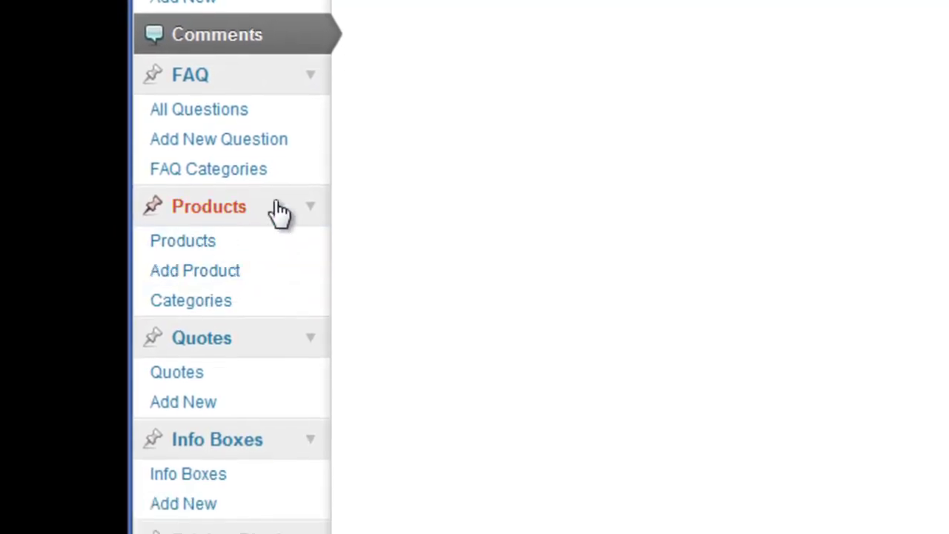
left_click(306, 211)
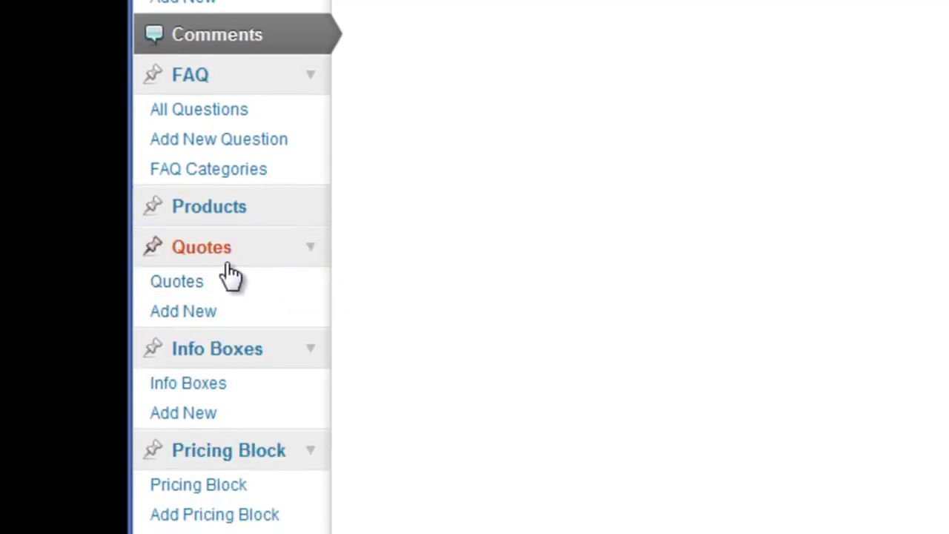
left_click(312, 356)
left_click(319, 393)
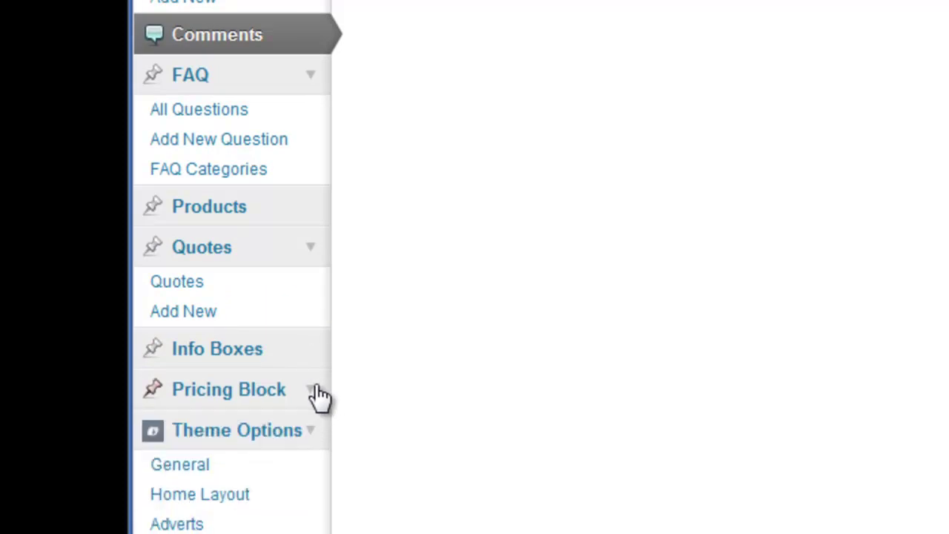
left_click(311, 431)
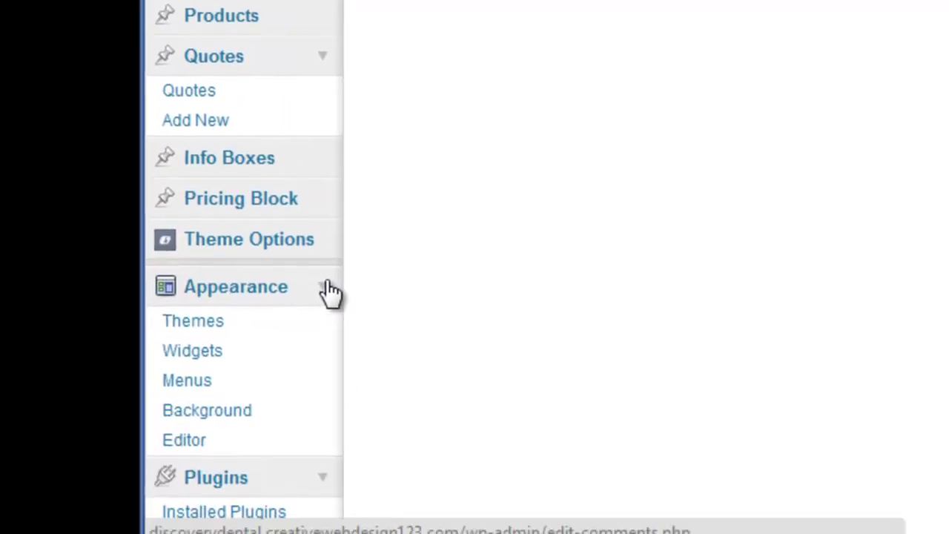
- Collapse the Appearance, Plugins, Users, Tools and Settings sections of the admin navigation
left_click(324, 293)
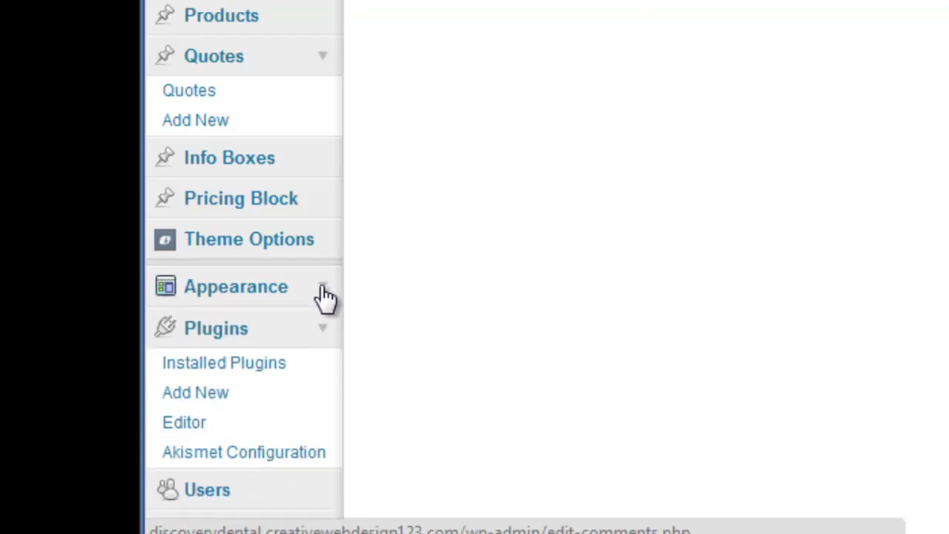
left_click(324, 331)
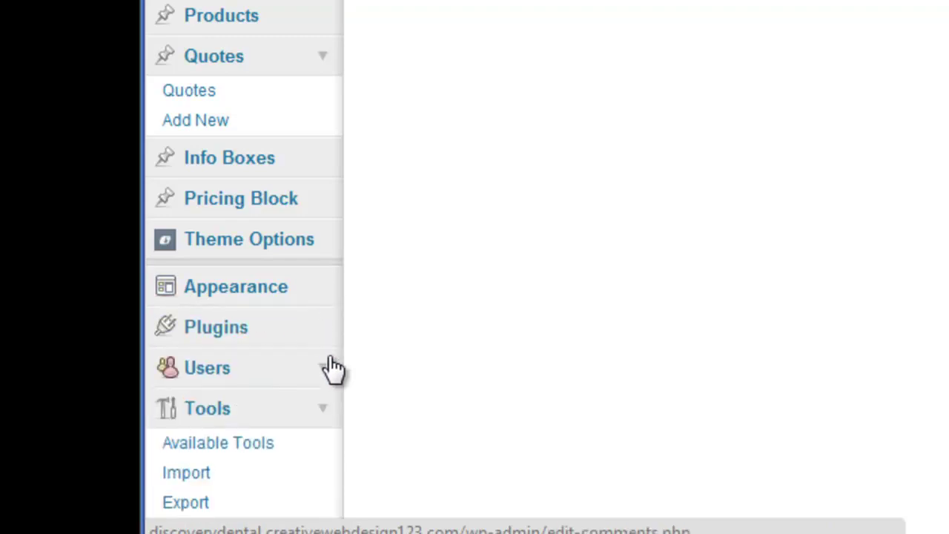
scroll(349, 362, "down", 3)
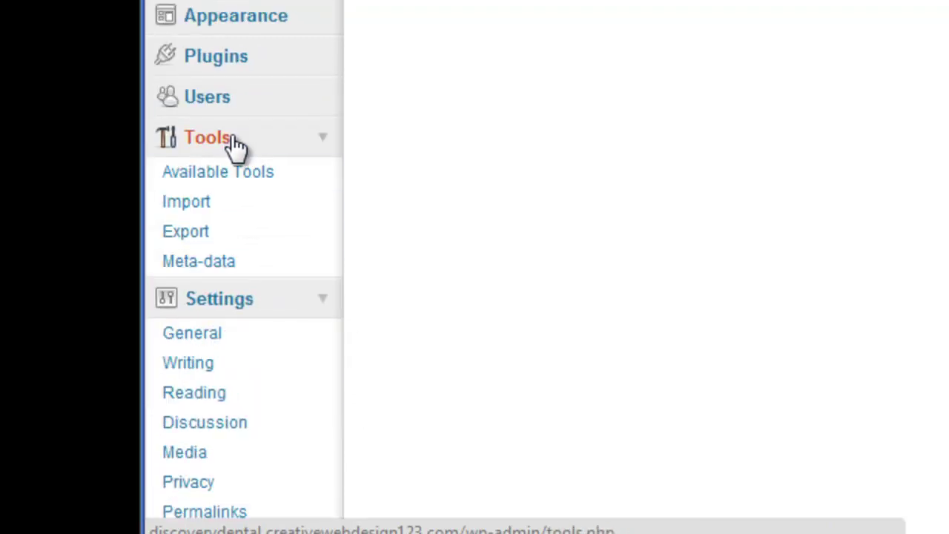
left_click(323, 138)
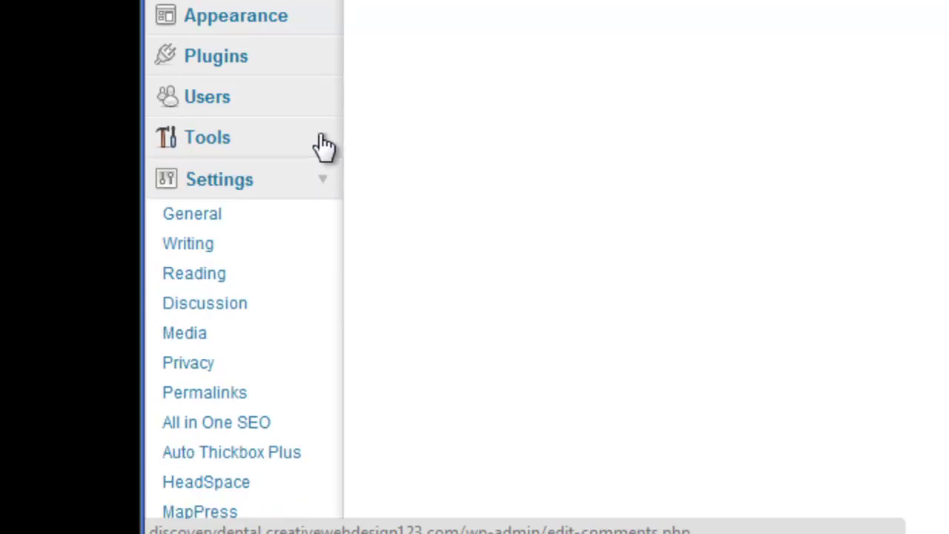
left_click(326, 187)
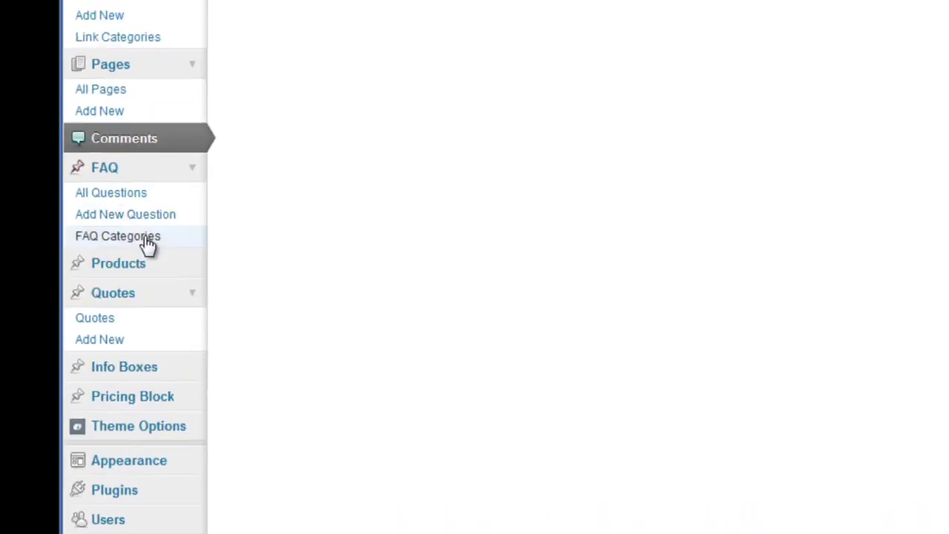
- Collapse the Quotes, FAQ, Pages, Links, Media and Posts sections of the admin navigation
left_click(186, 317)
left_click(183, 233)
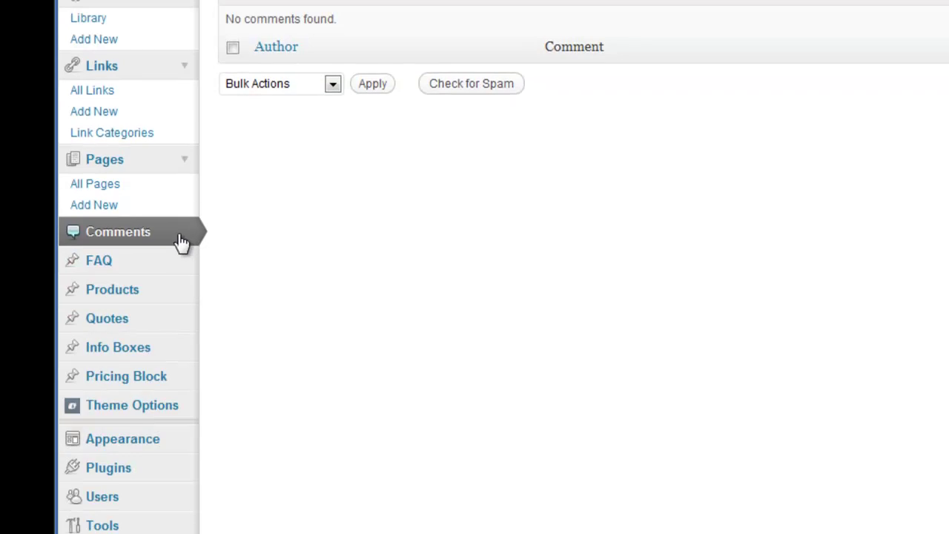
left_click(185, 161)
left_click(198, 72)
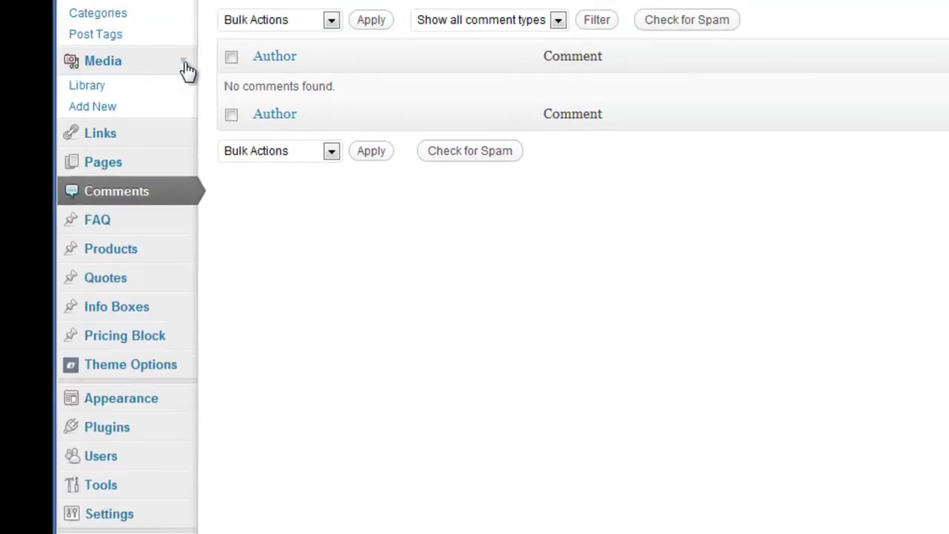
left_click(186, 92)
left_click(184, 60)
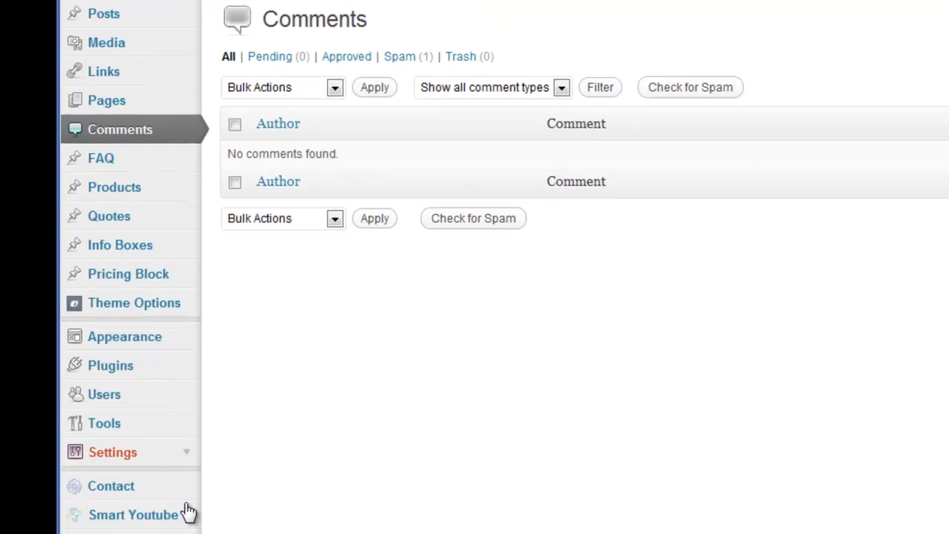
- Toggle the whole admin navigation between full and icon-only display, leaving it collapsed to icons
left_click(102, 380)
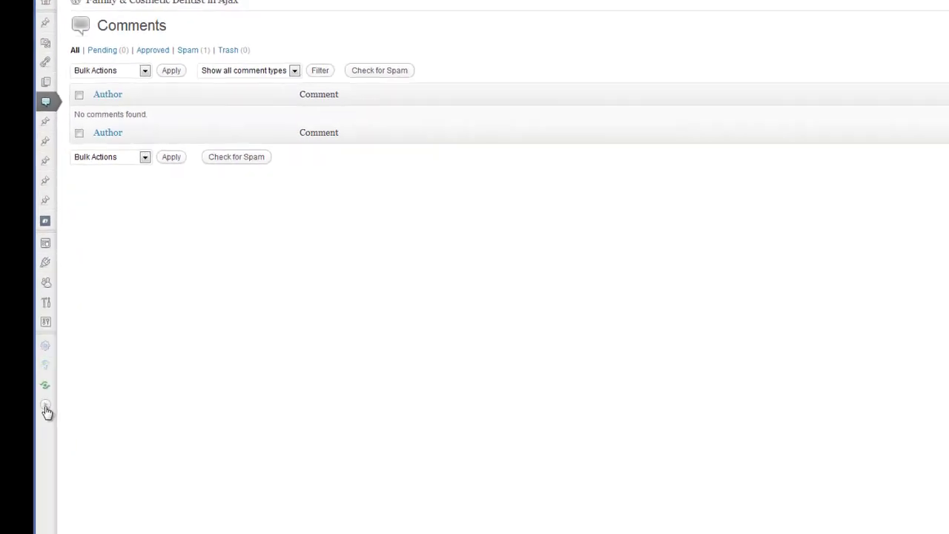
left_click(45, 408)
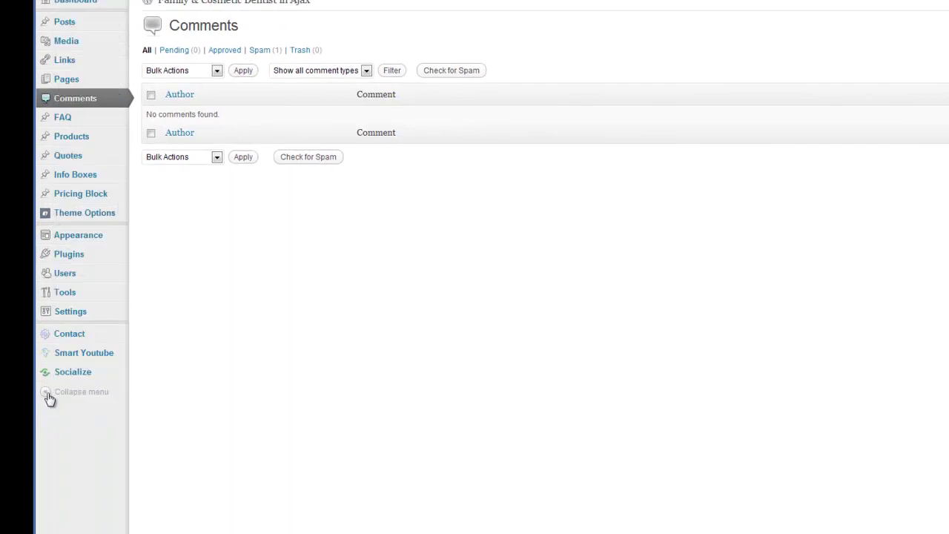
left_click(49, 398)
left_click(43, 408)
left_click(47, 394)
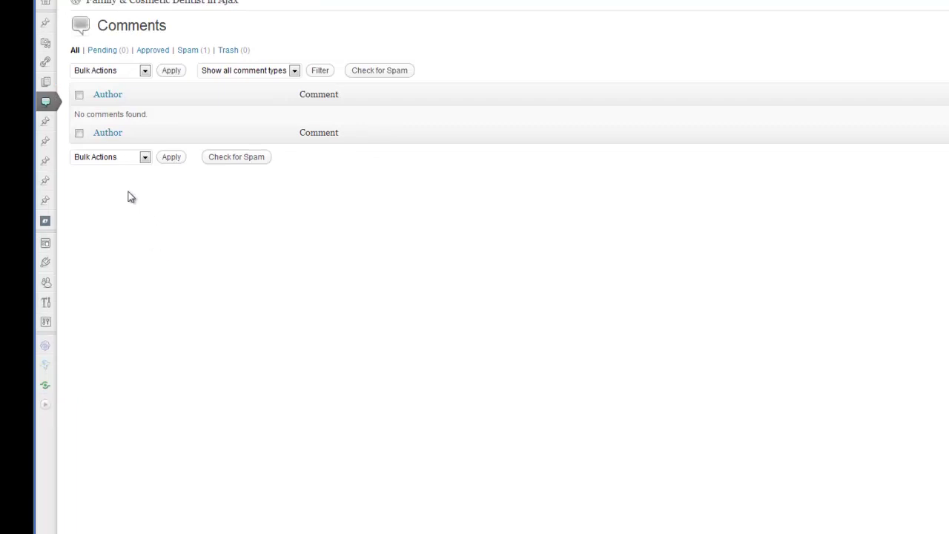
- Open the Dashboard home page from the icon-only navigation
mouse_move(46, 4)
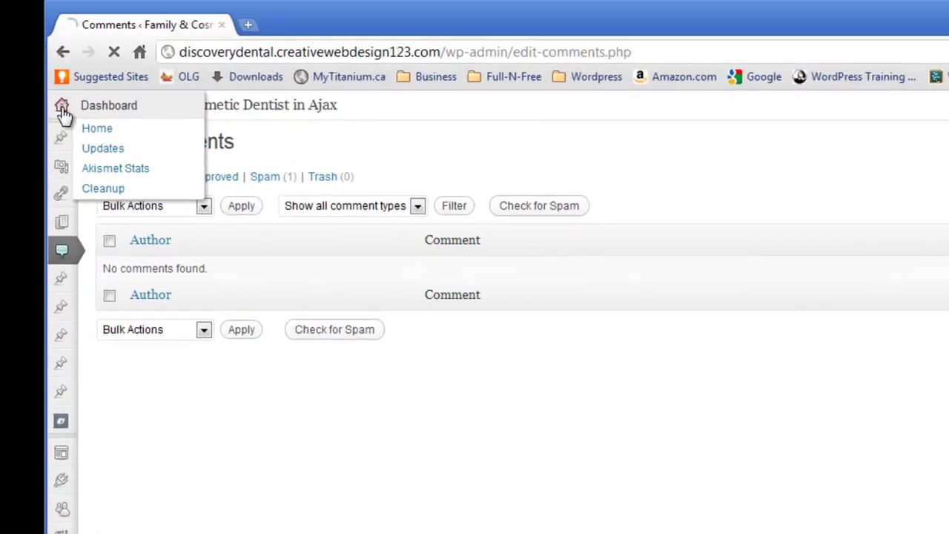
left_click(53, 46)
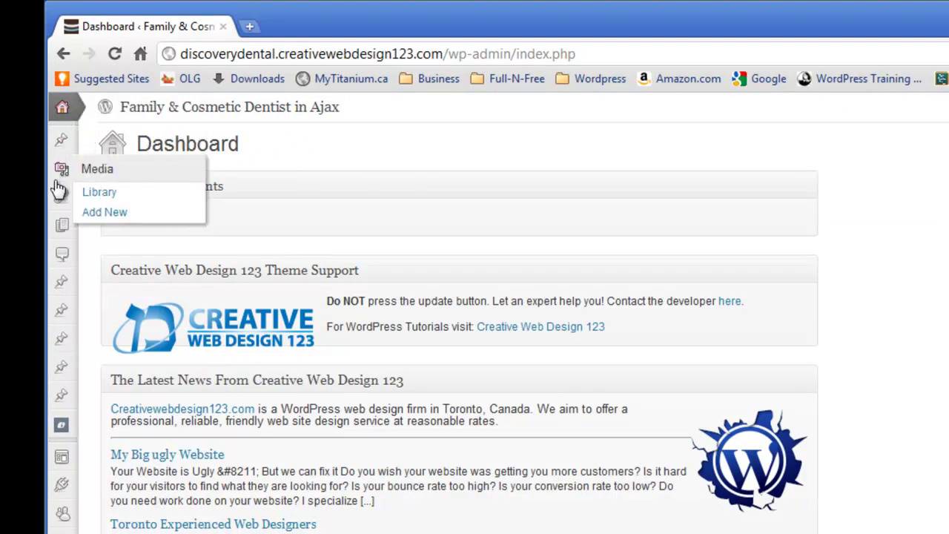
mouse_move(60, 197)
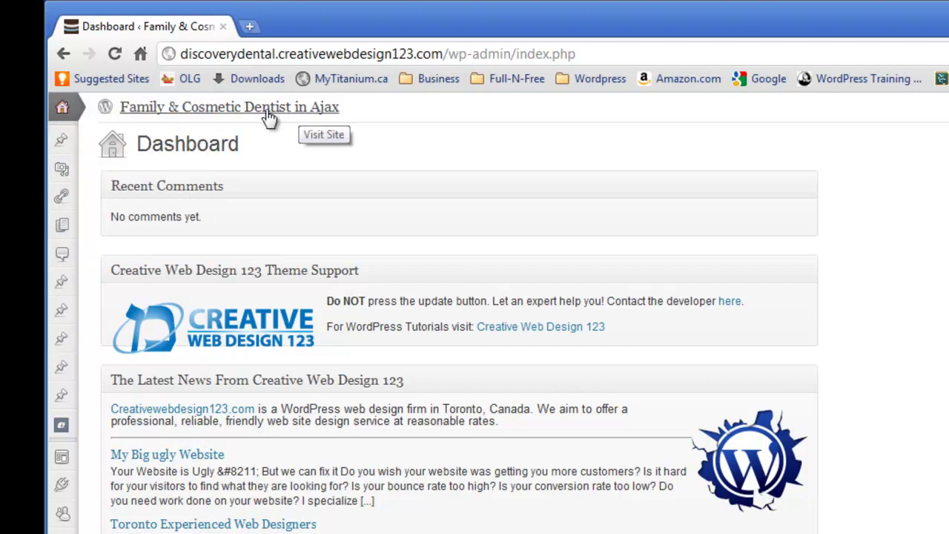
- Visit the public site, examine the admin bar's Add New, Appearance and account options, and return to the Dashboard
left_click(196, 116)
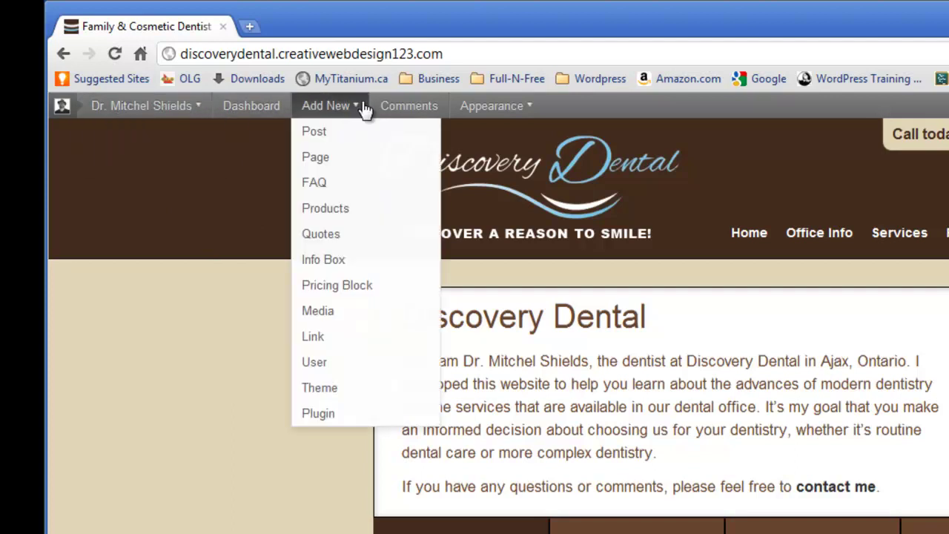
mouse_move(165, 116)
mouse_move(509, 112)
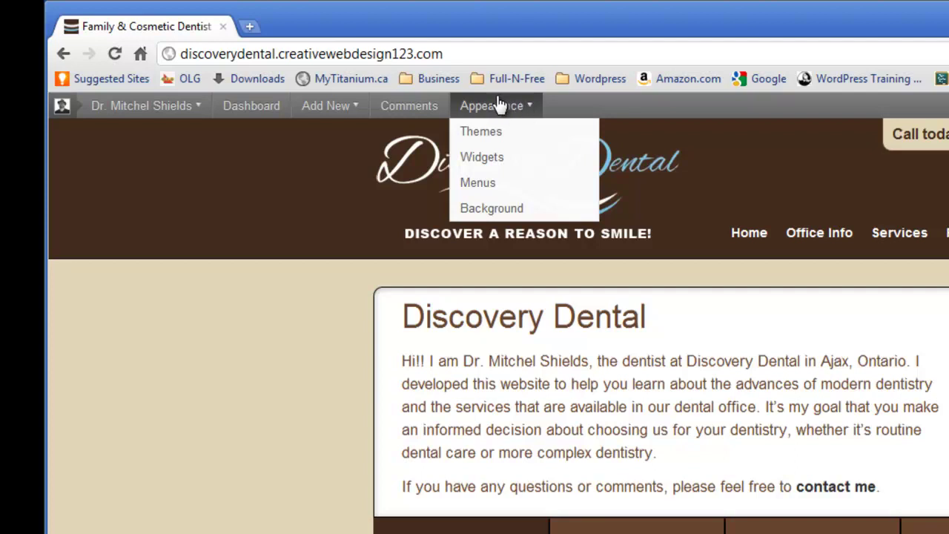
mouse_move(174, 127)
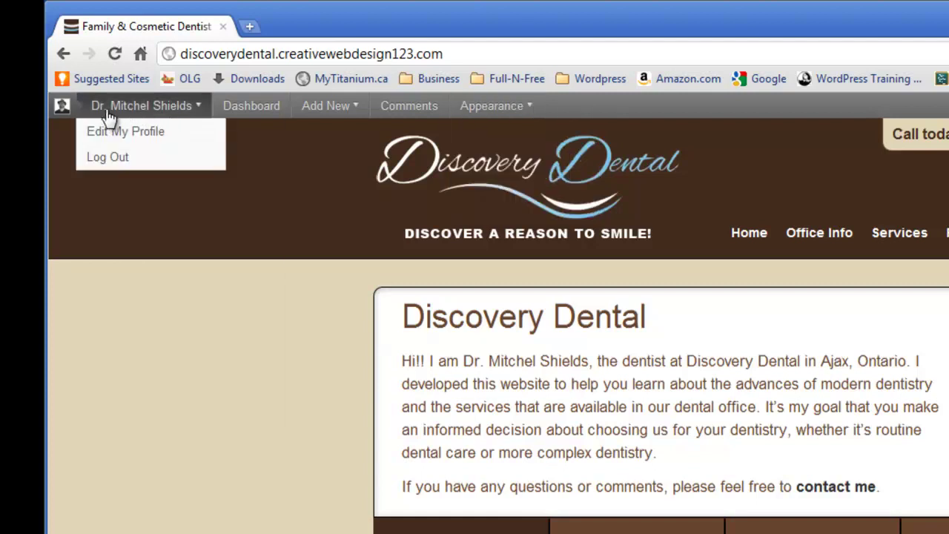
left_click(63, 53)
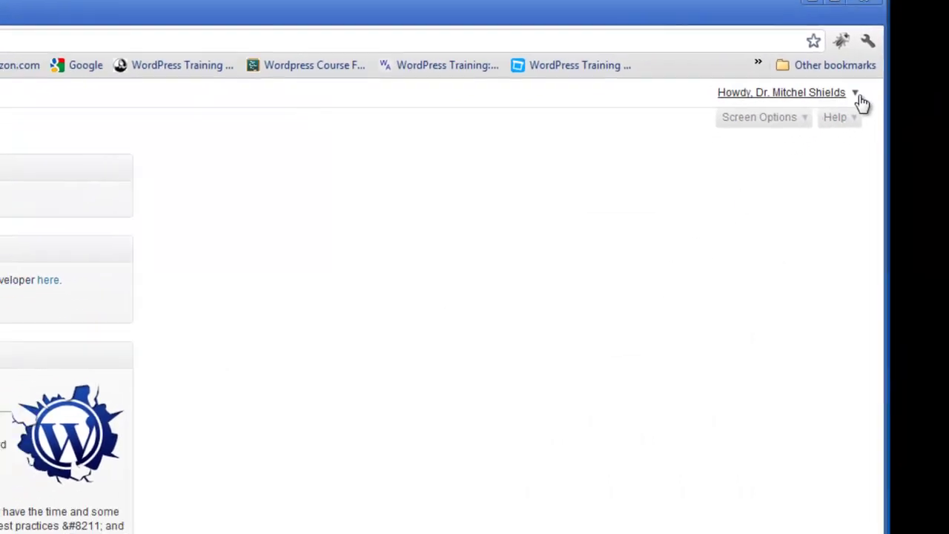
- Show the Dashboard's Screen Options and close them again
left_click(882, 50)
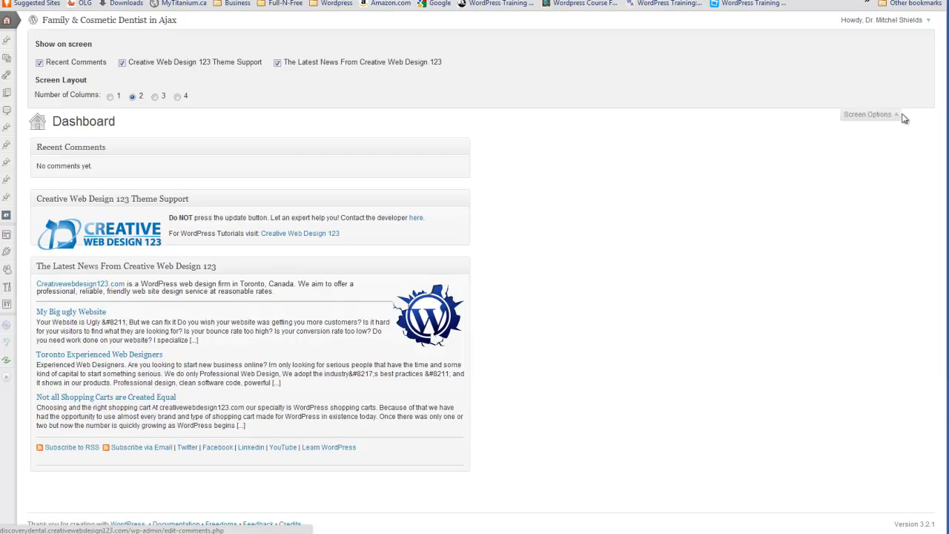
left_click(897, 115)
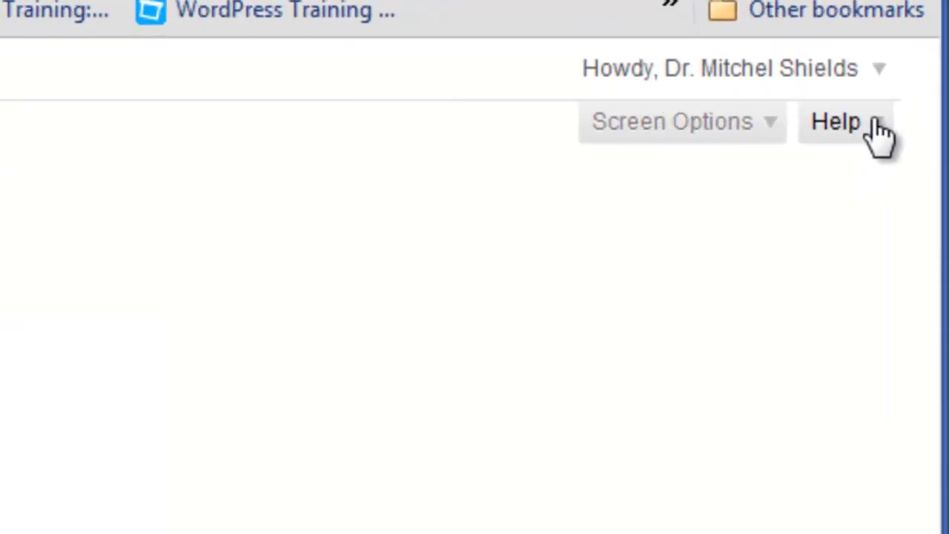
- Open the logged-in user's own profile page and examine both New Password fields and the option to update the profile
left_click(882, 73)
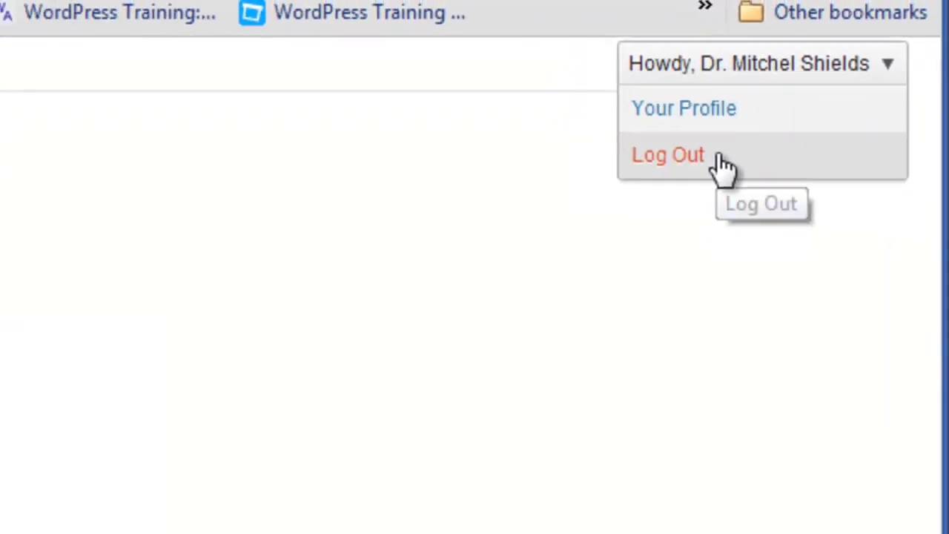
left_click(712, 110)
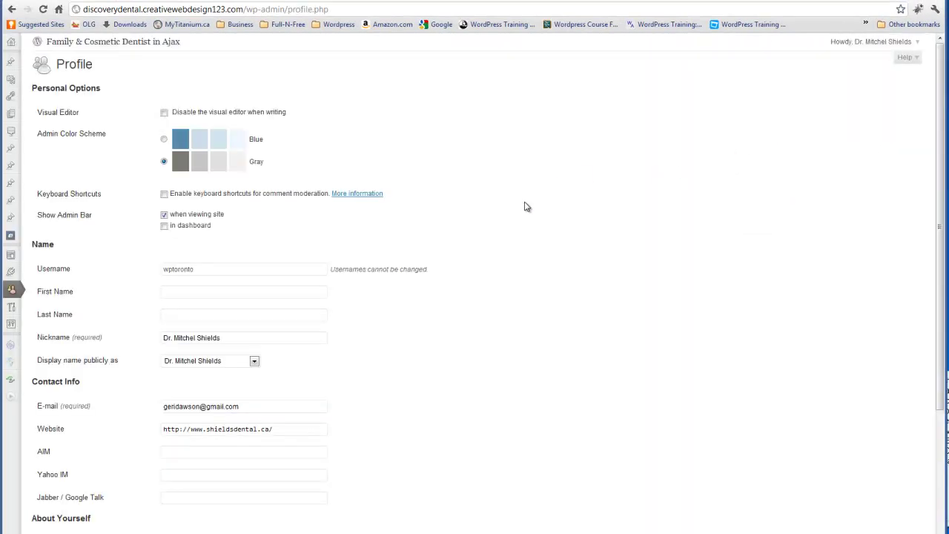
scroll(386, 279, "down", 3)
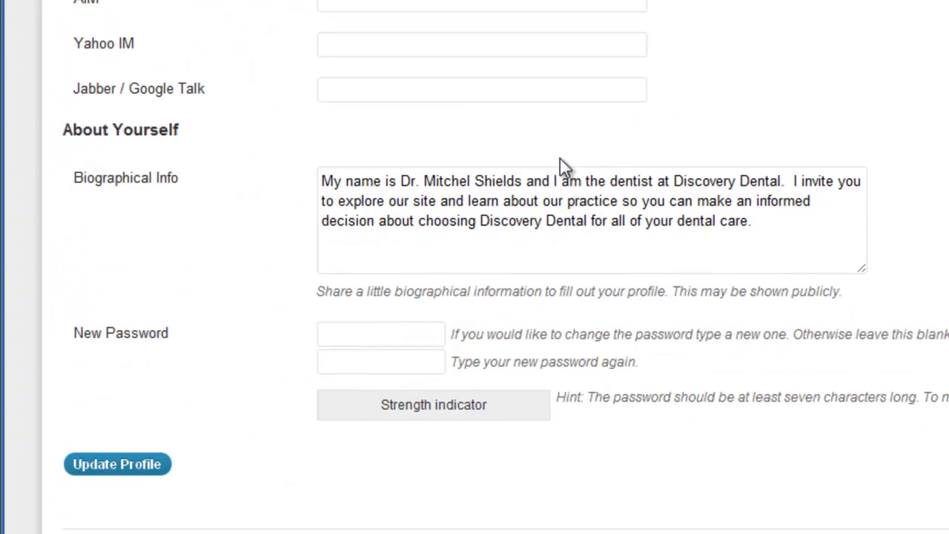
left_click(387, 333)
left_click(362, 362)
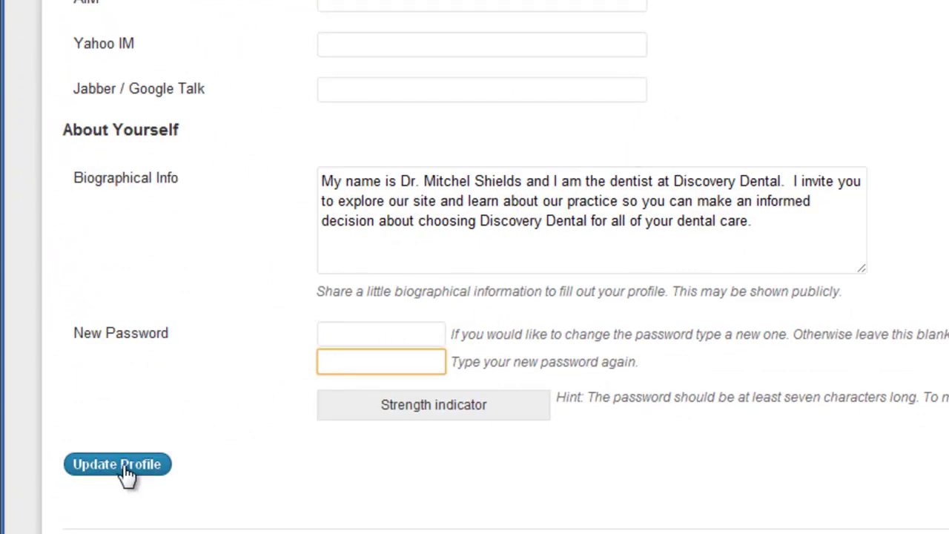
scroll(317, 394, "up", 3)
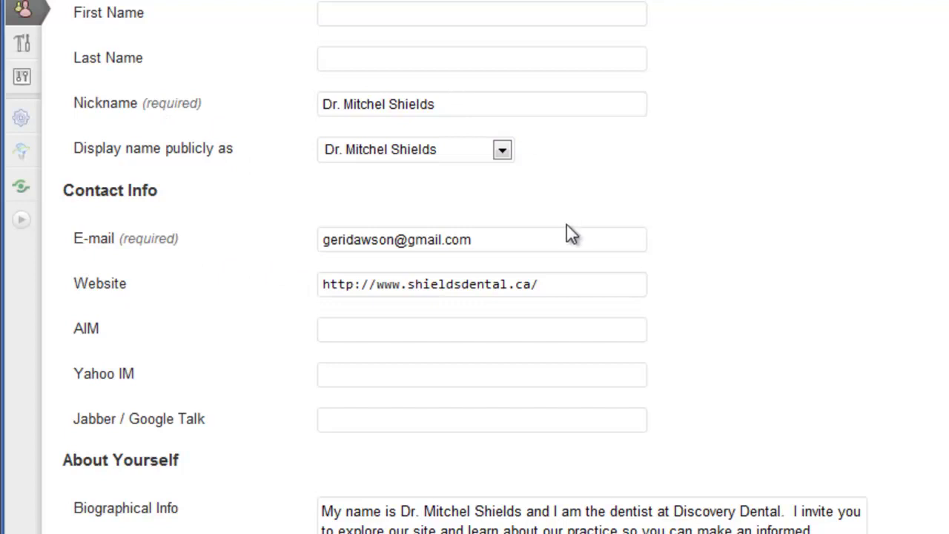
- Highlight the e-mail address in the profile's Contact Info, clear the selection and review the personal options
left_click(517, 240)
left_click_drag(517, 240, 289, 247)
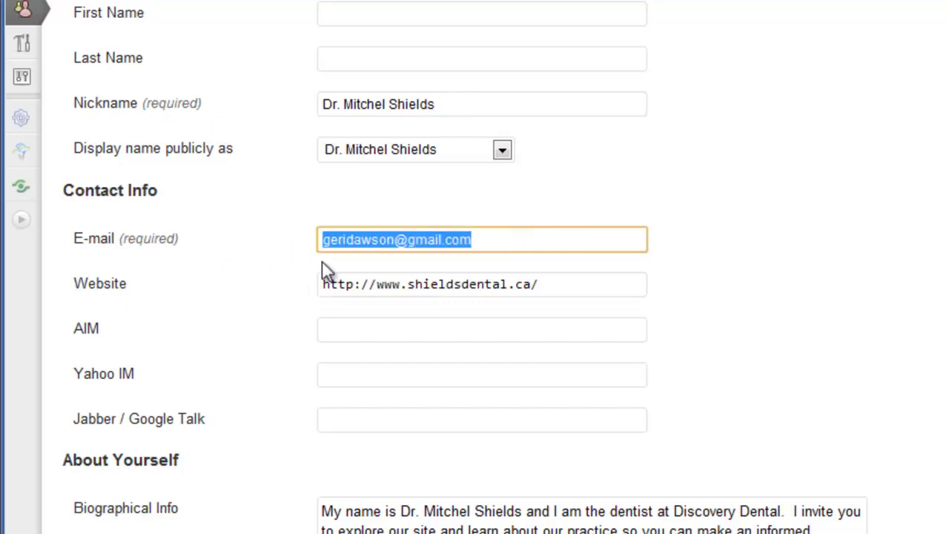
left_click(500, 239)
left_click(551, 216)
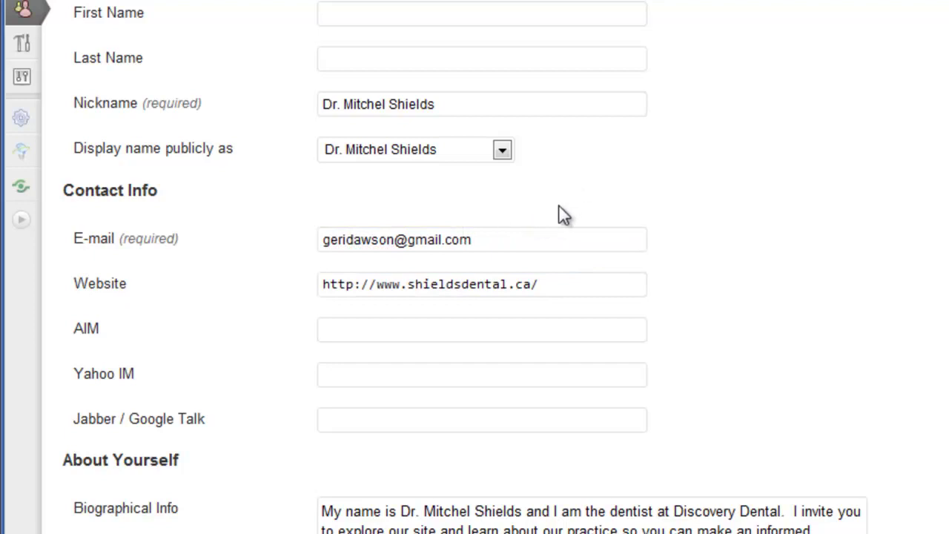
scroll(561, 212, "up", 1)
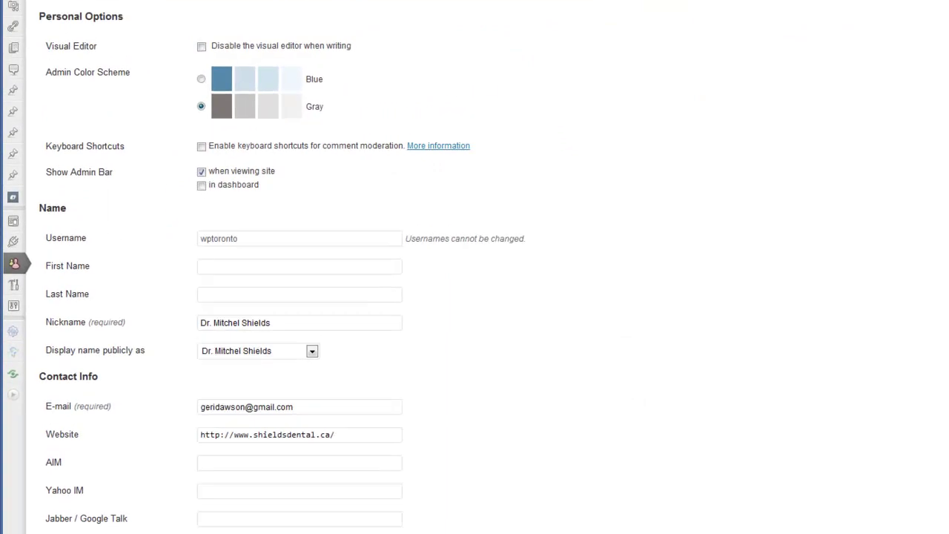
- Return to the Dashboard to log out of the admin area, and go back to the public dental site
left_click(15, 67)
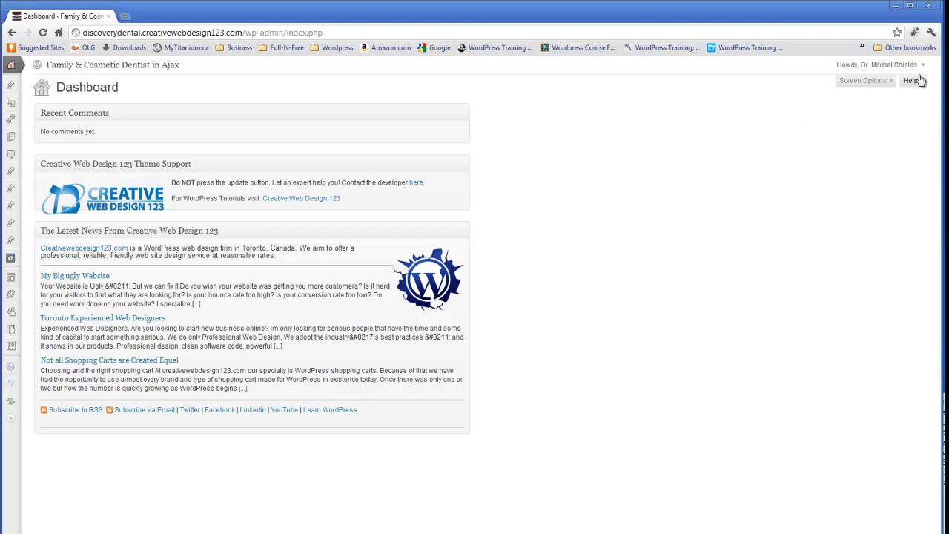
left_click(907, 67)
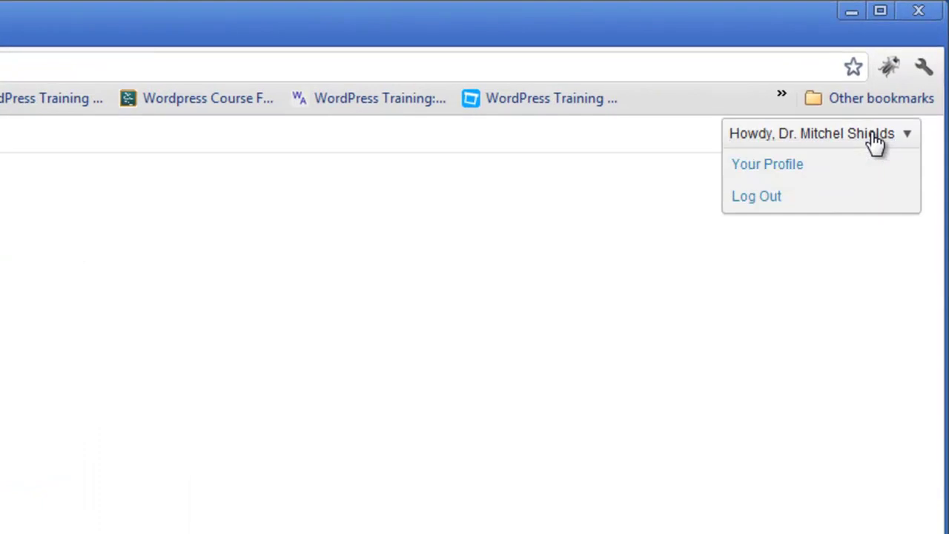
left_click(773, 210)
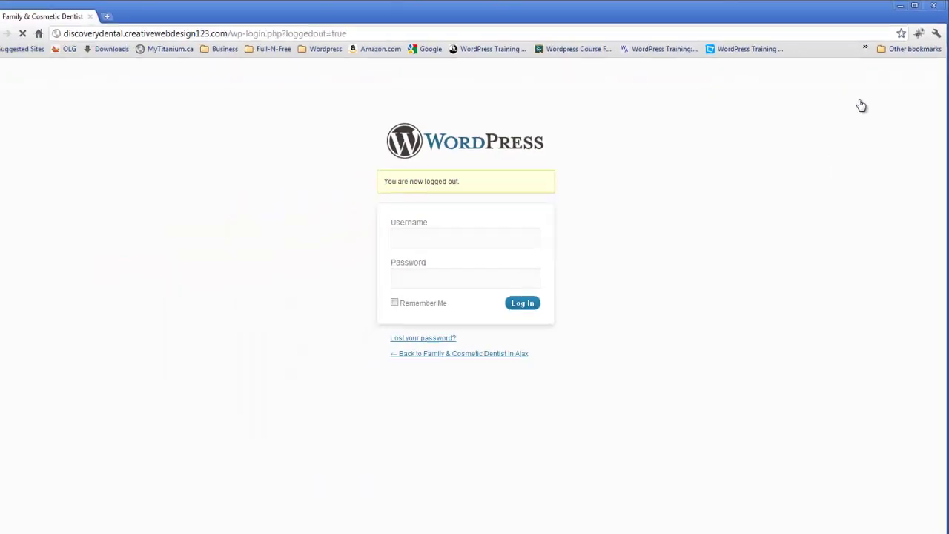
left_click(436, 346)
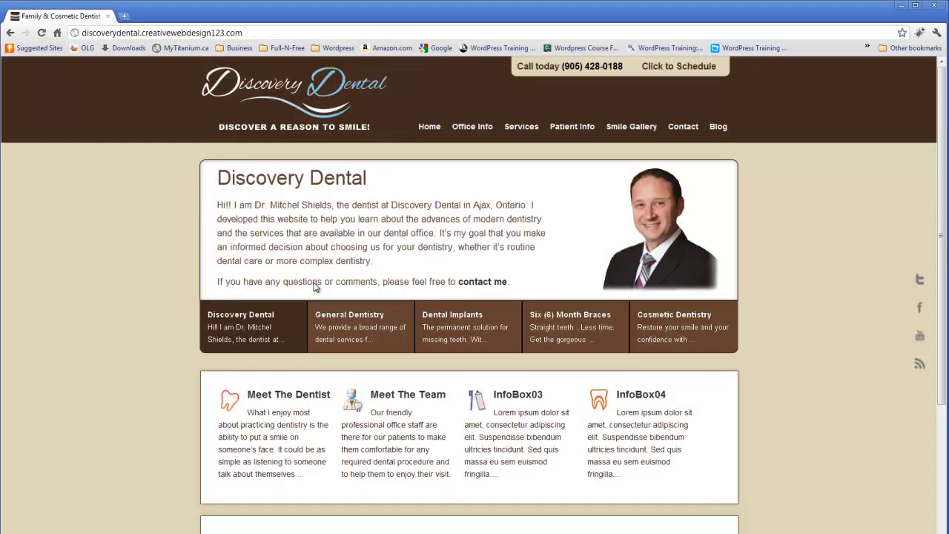